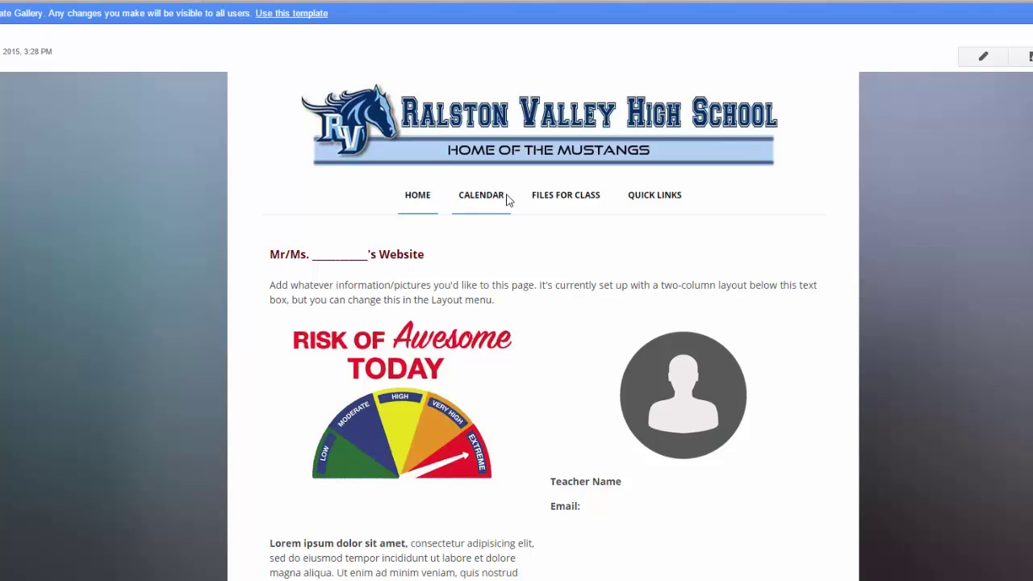
Open the Demo Classroom Site's theme, color and font settings and browse for more themes
mouse_move(680, 196)
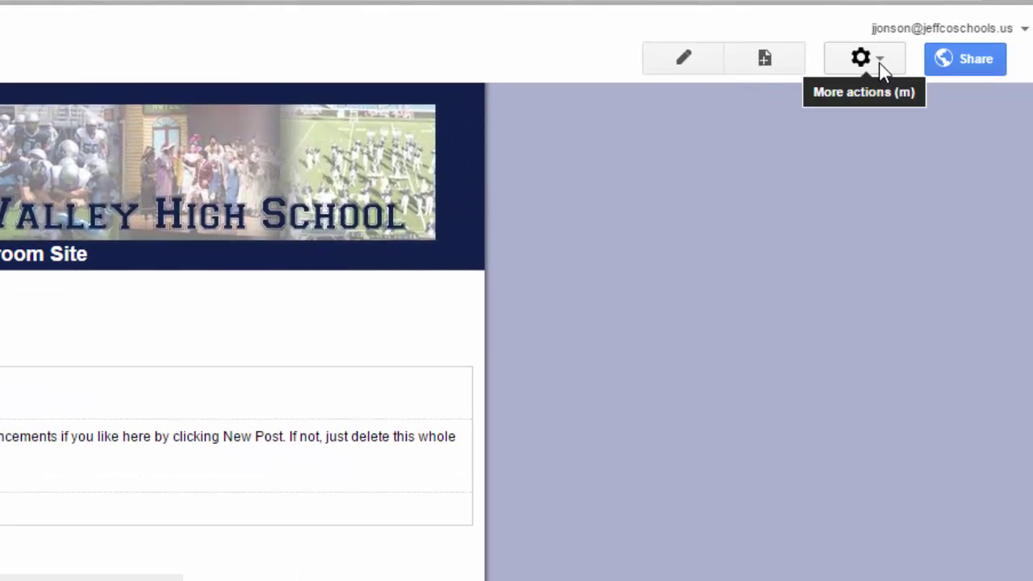
click(880, 66)
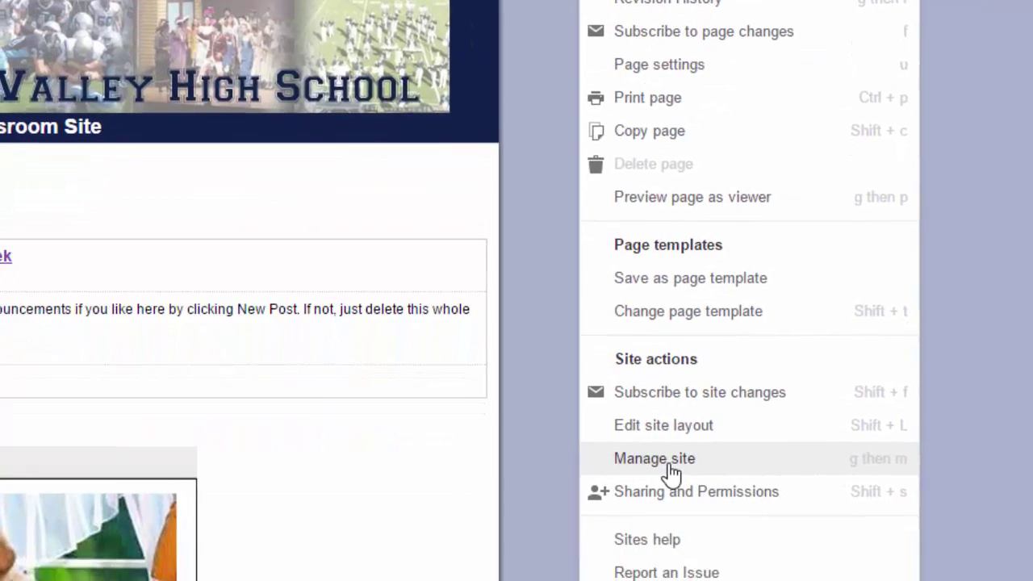
click(657, 534)
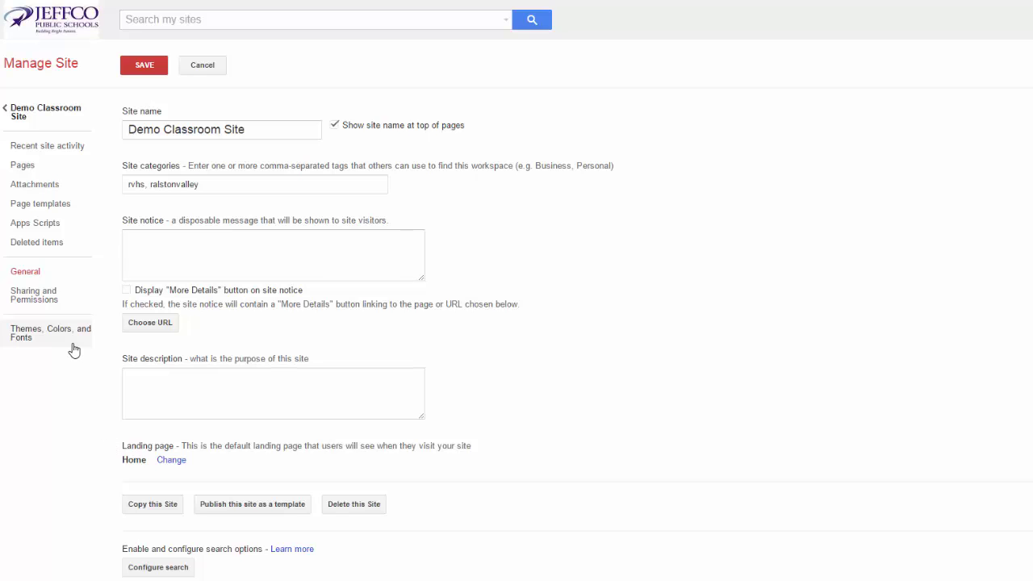
click(56, 339)
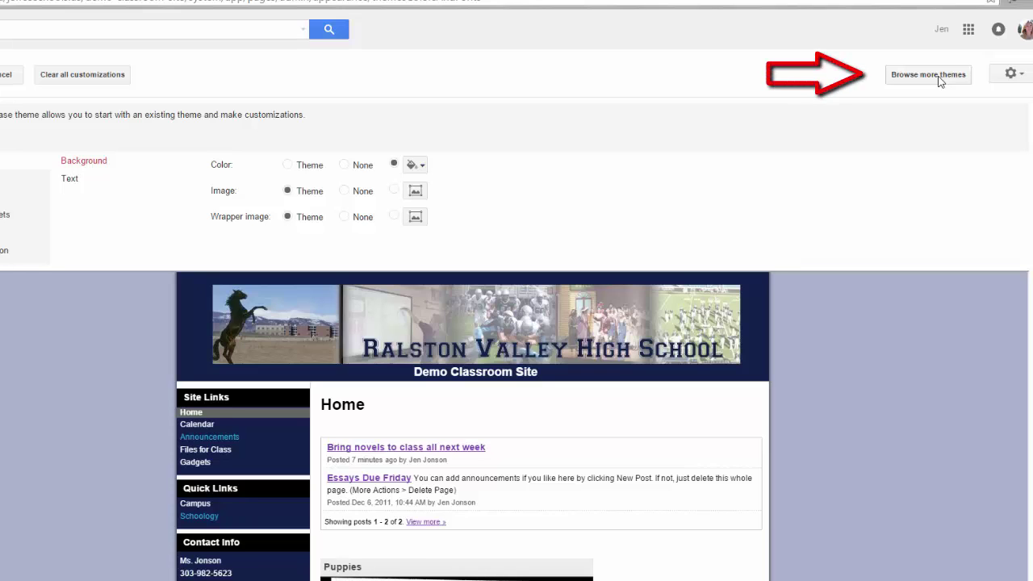
click(938, 80)
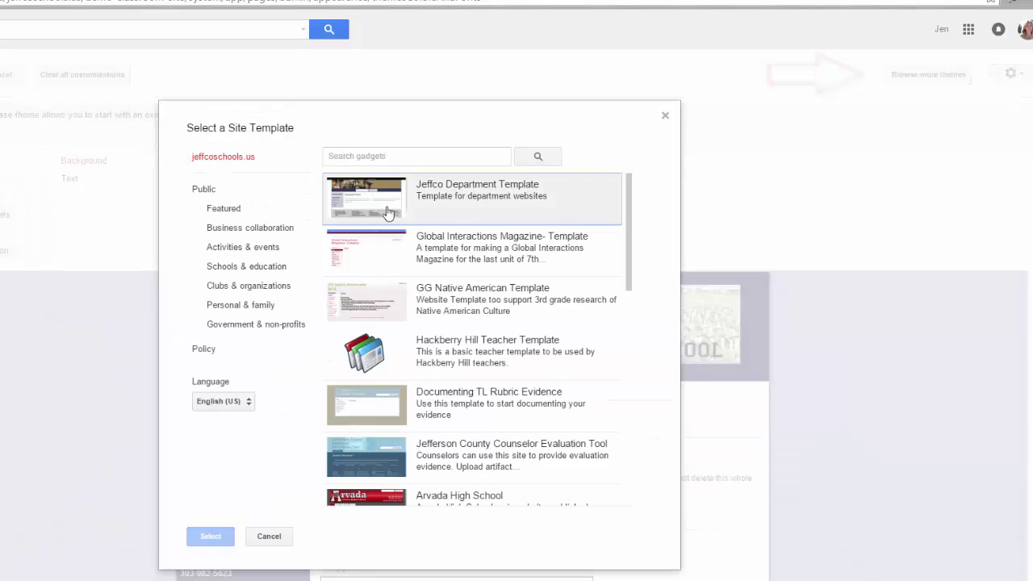
Search the site templates for "rvhs", apply the RVHS Teacher Site Template as the site's theme, and return to the saved site
click(379, 155)
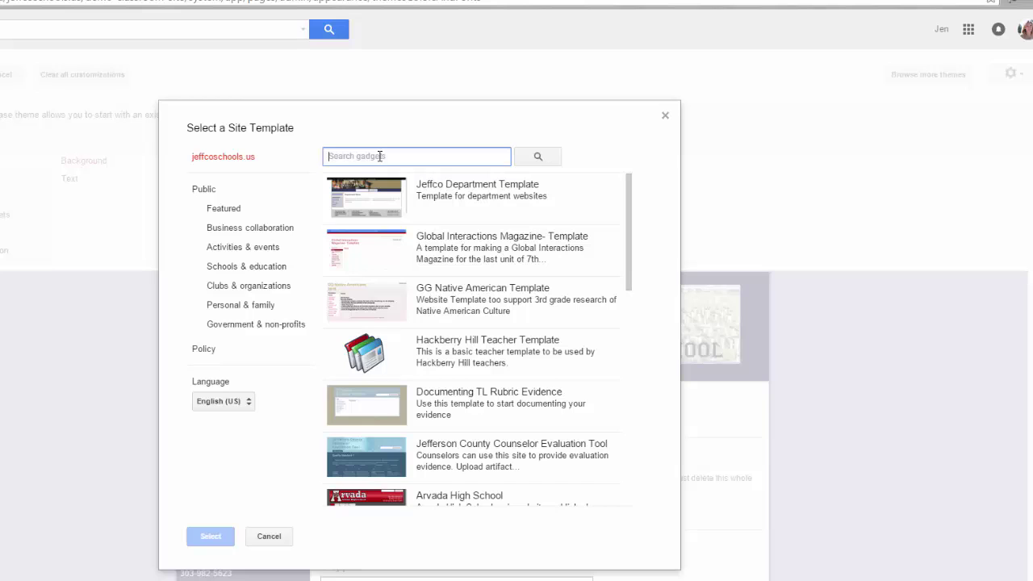
text(rvhs)
key(Return)
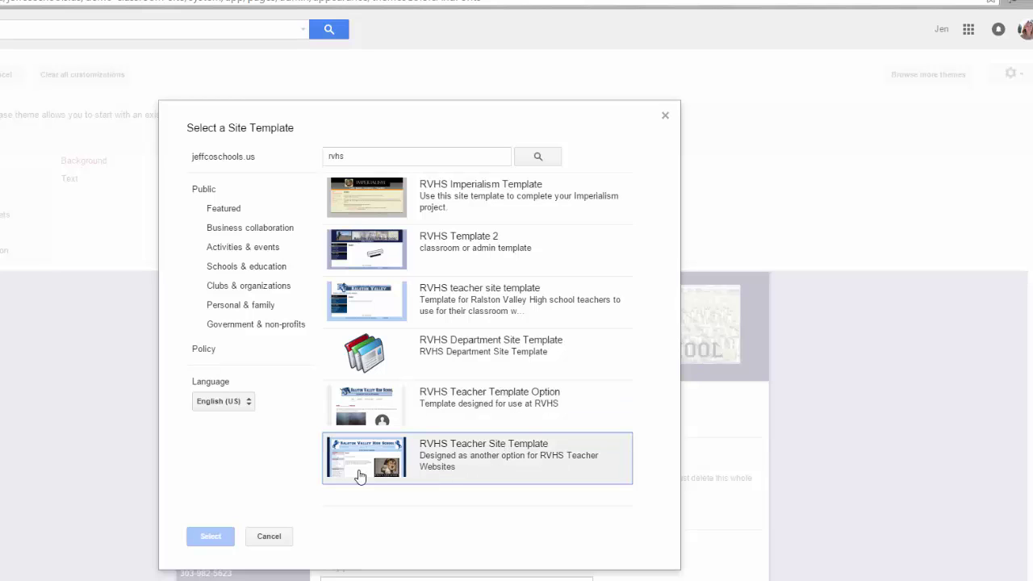
click(433, 459)
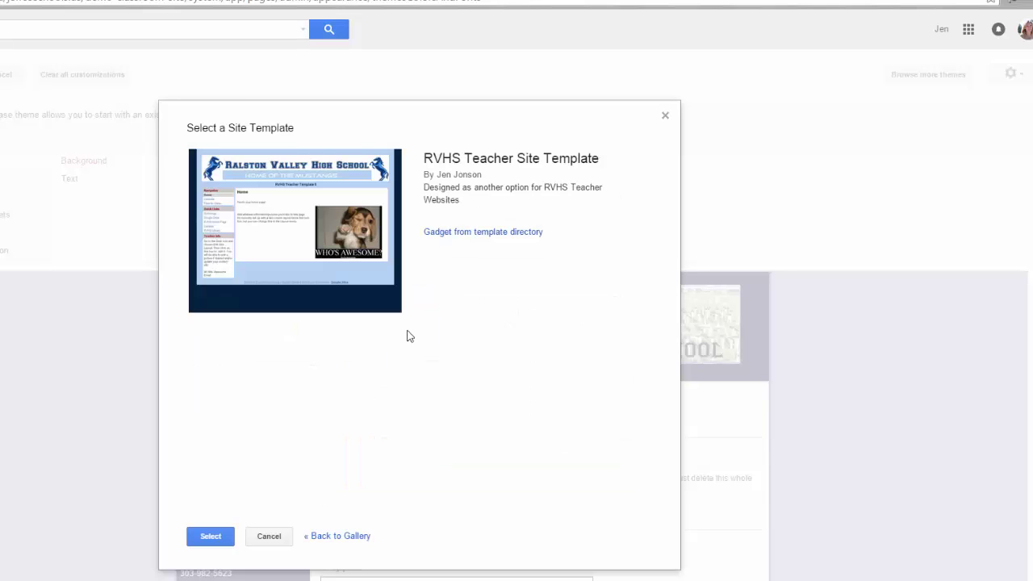
click(210, 538)
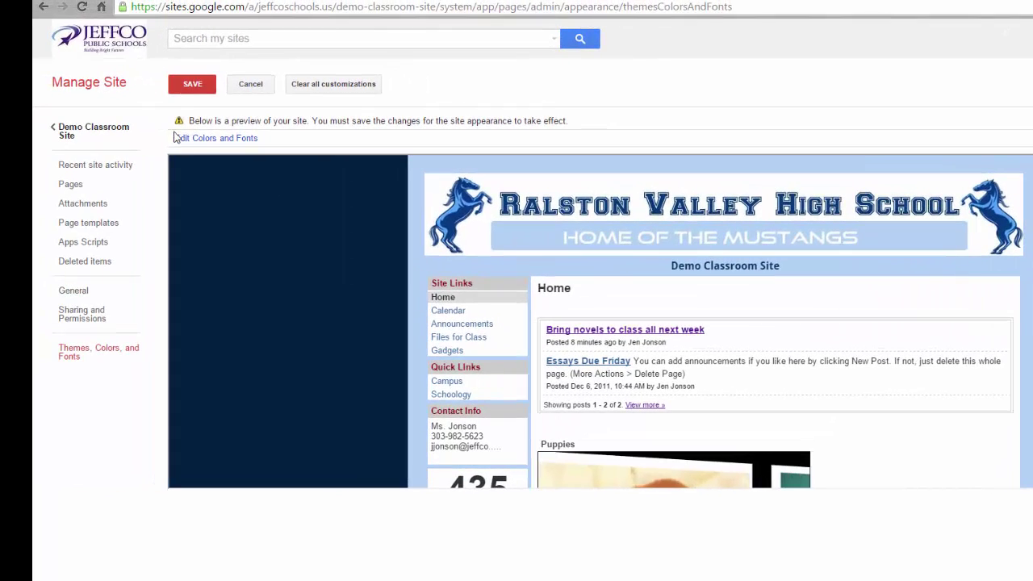
click(193, 89)
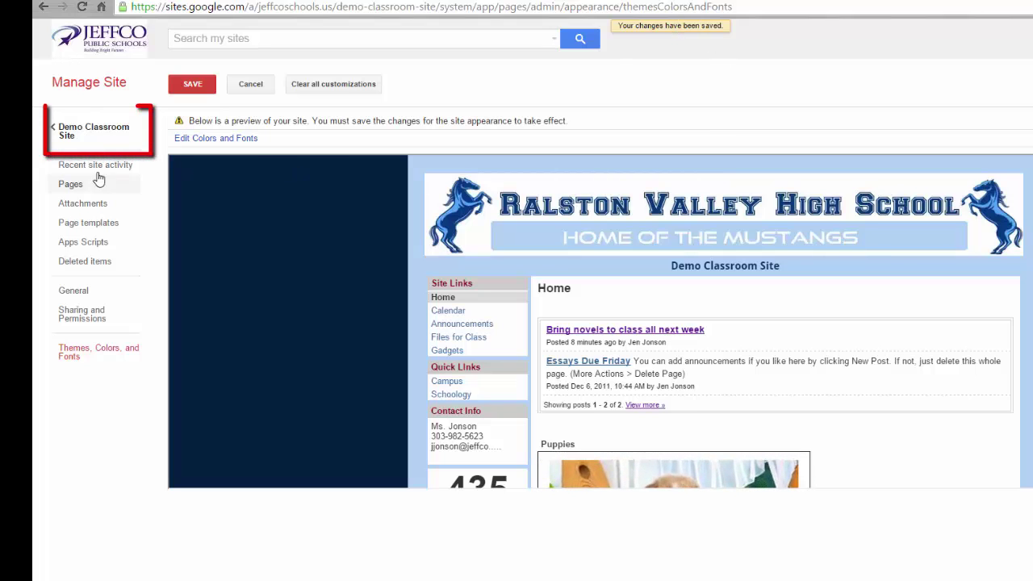
click(101, 136)
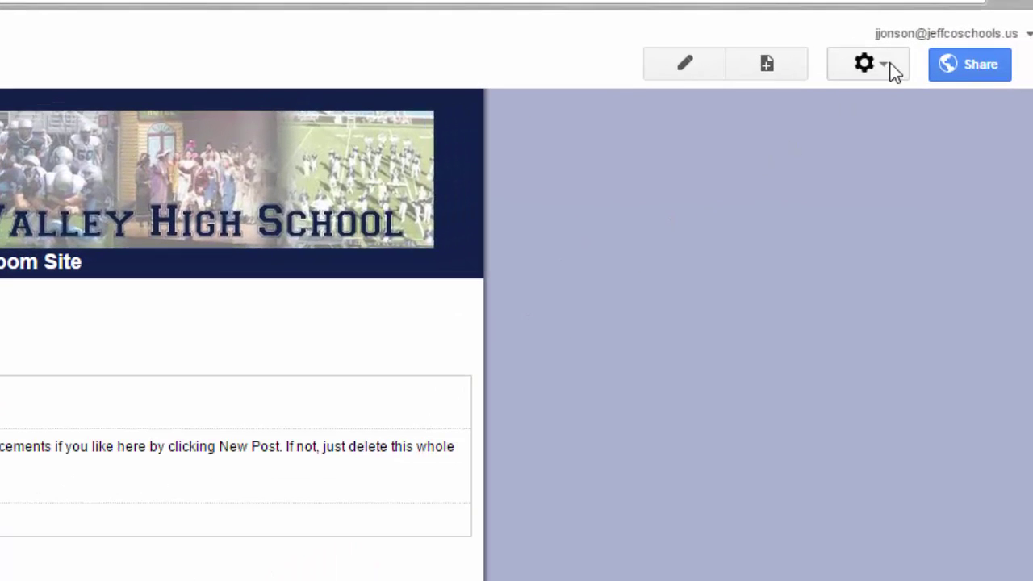
Go back into the site's management settings for themes, colors and fonts and bring up the site template gallery
click(893, 71)
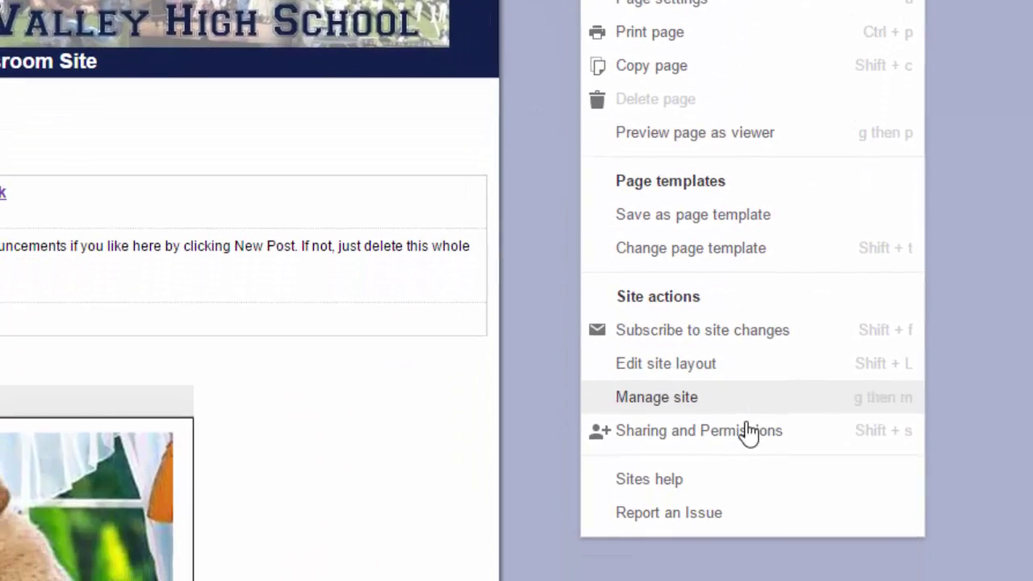
click(736, 387)
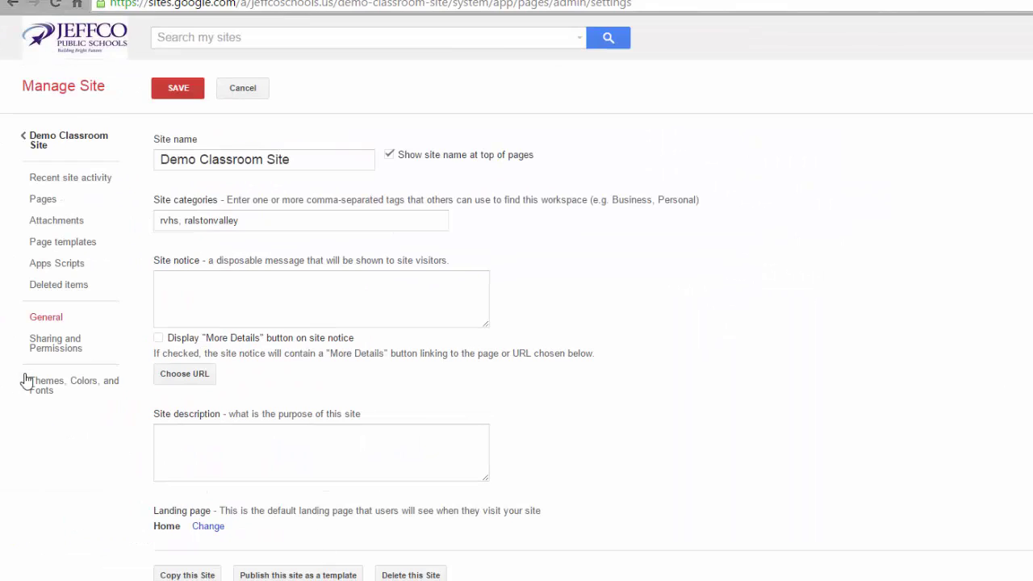
click(50, 391)
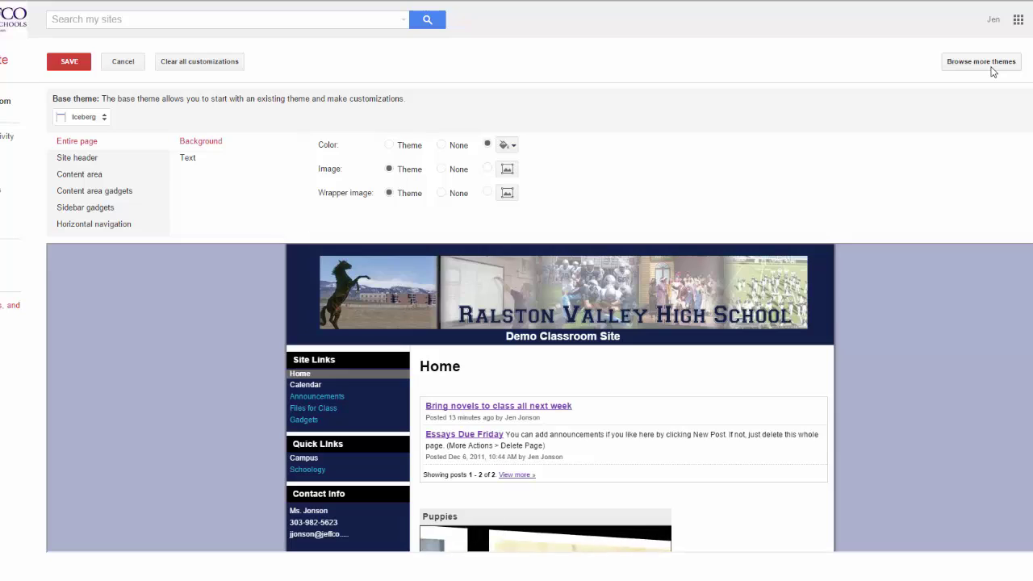
click(991, 68)
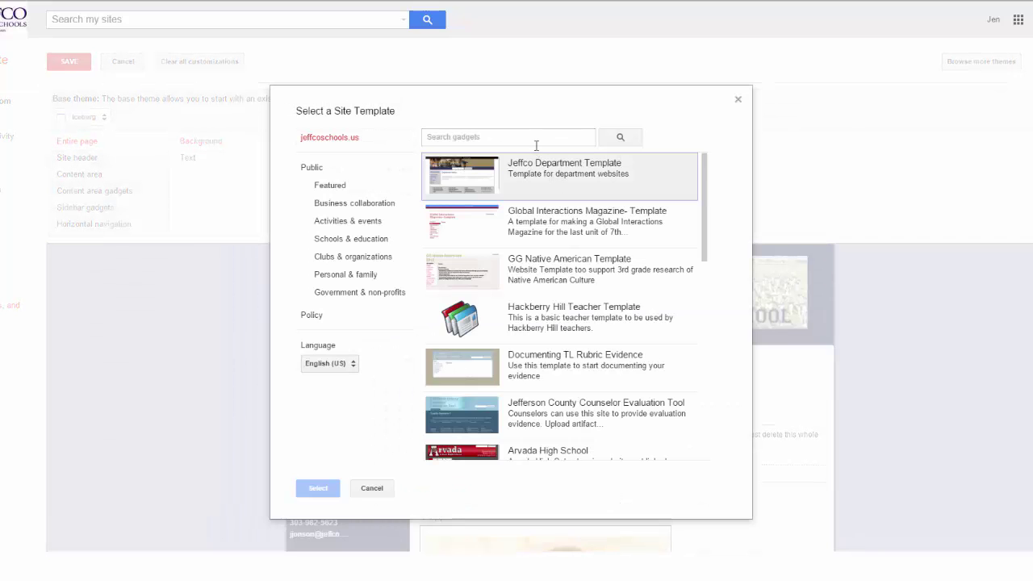
Search the templates for "rvhs", apply RVHS Teacher Template Option as the site's theme, and return to the saved site
click(546, 137)
text(nvh)
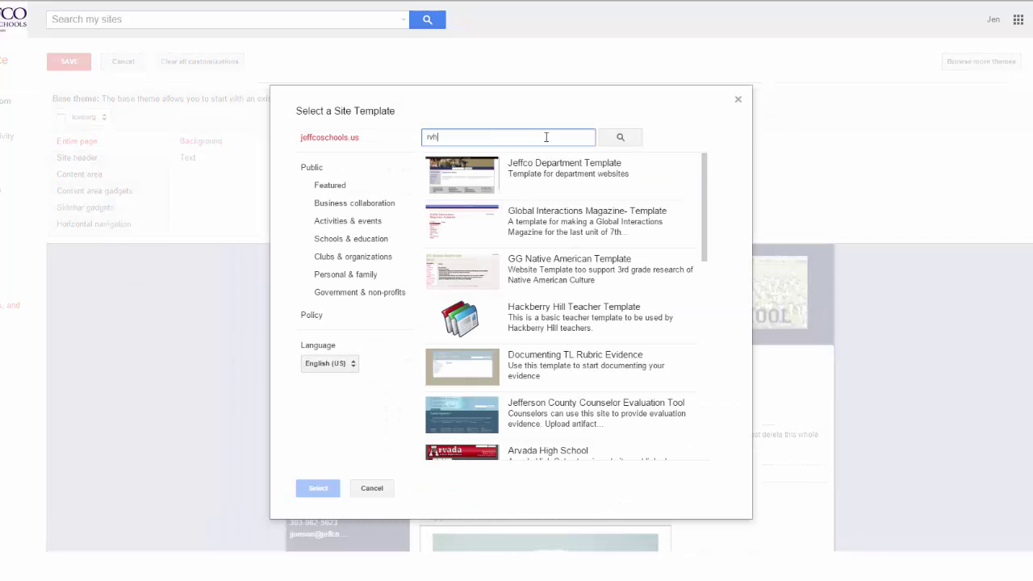
text(s)
click(620, 137)
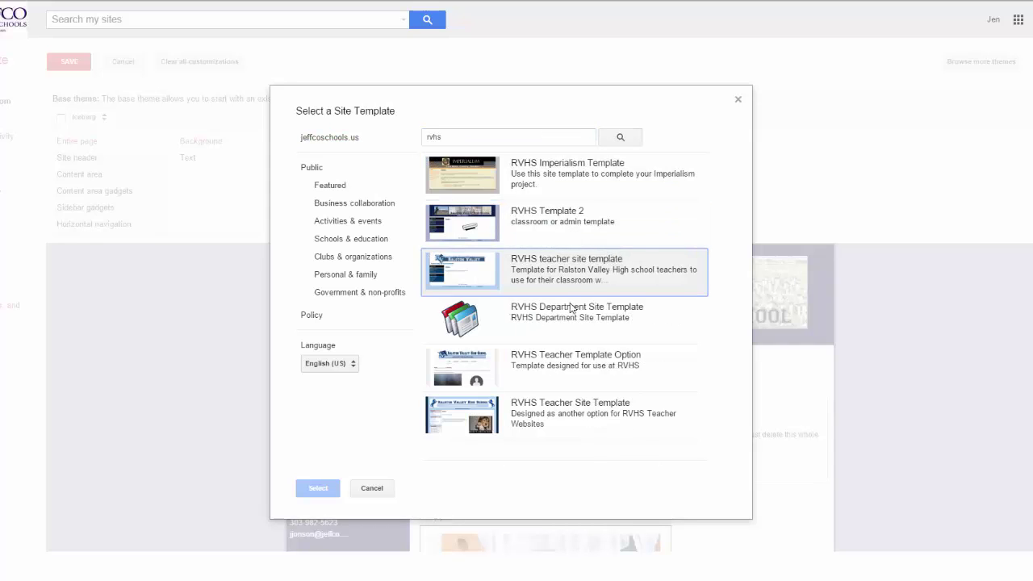
click(552, 369)
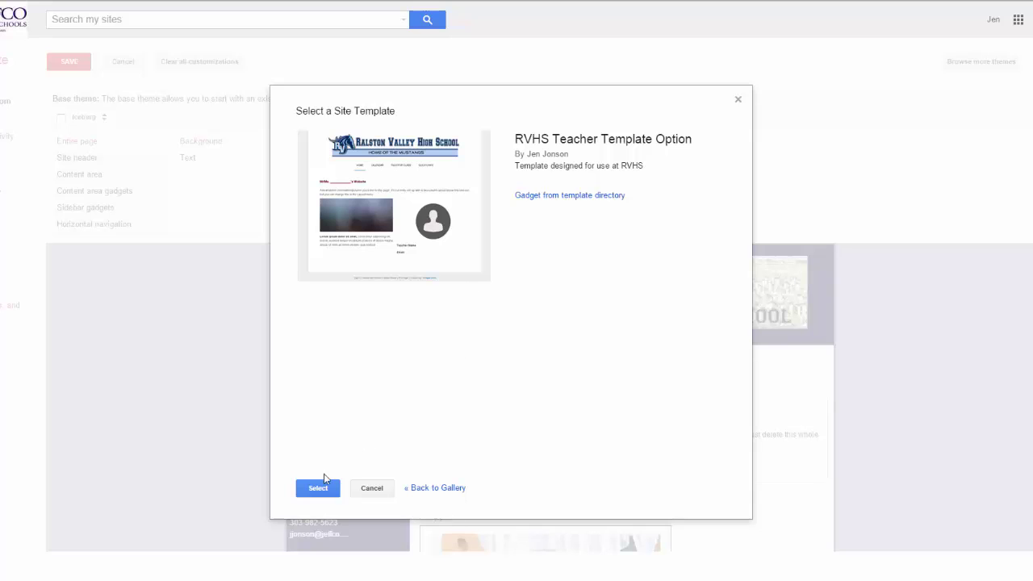
click(317, 489)
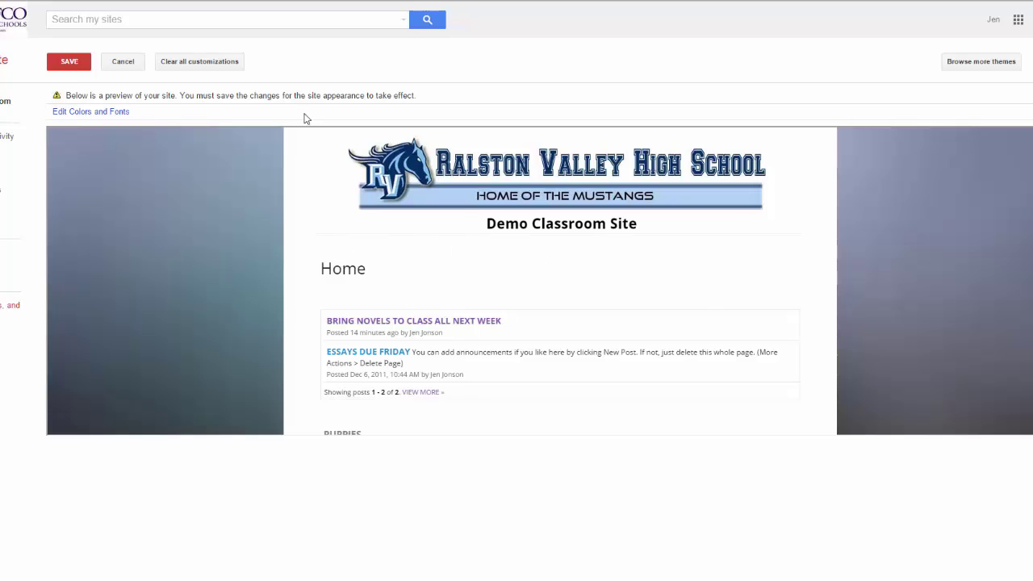
click(69, 63)
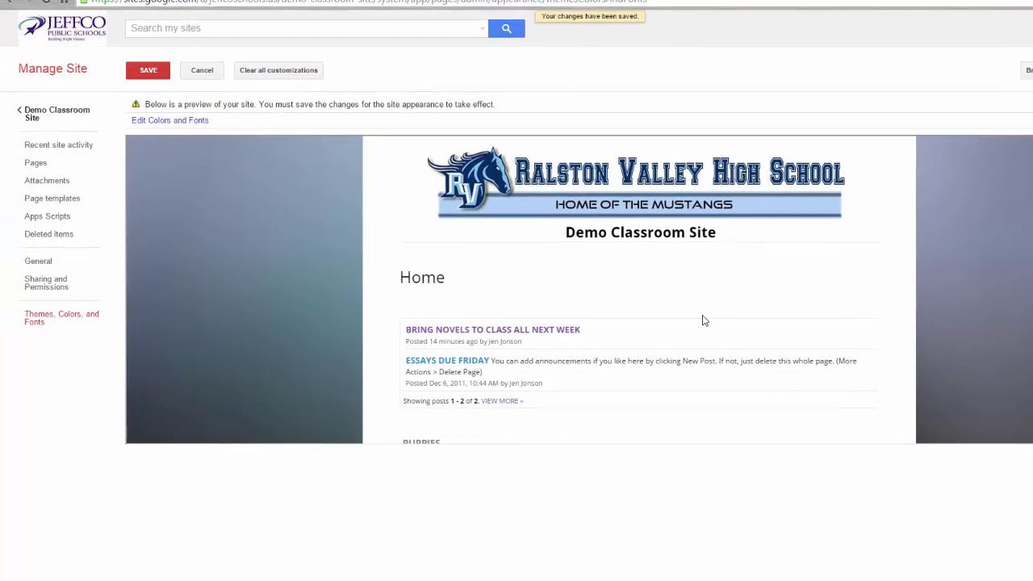
click(63, 115)
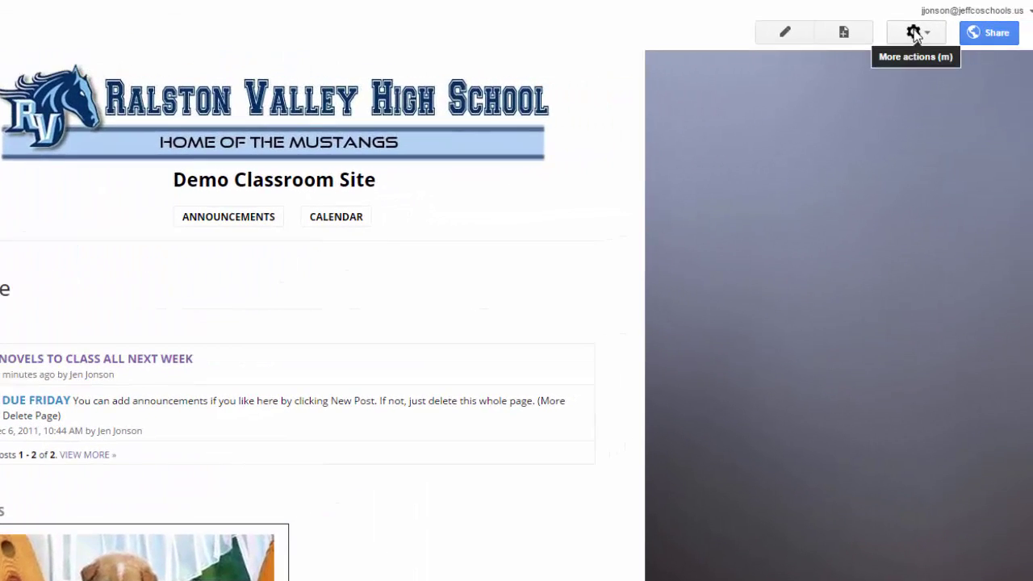
Edit the site layout and turn on the sidebar
click(913, 32)
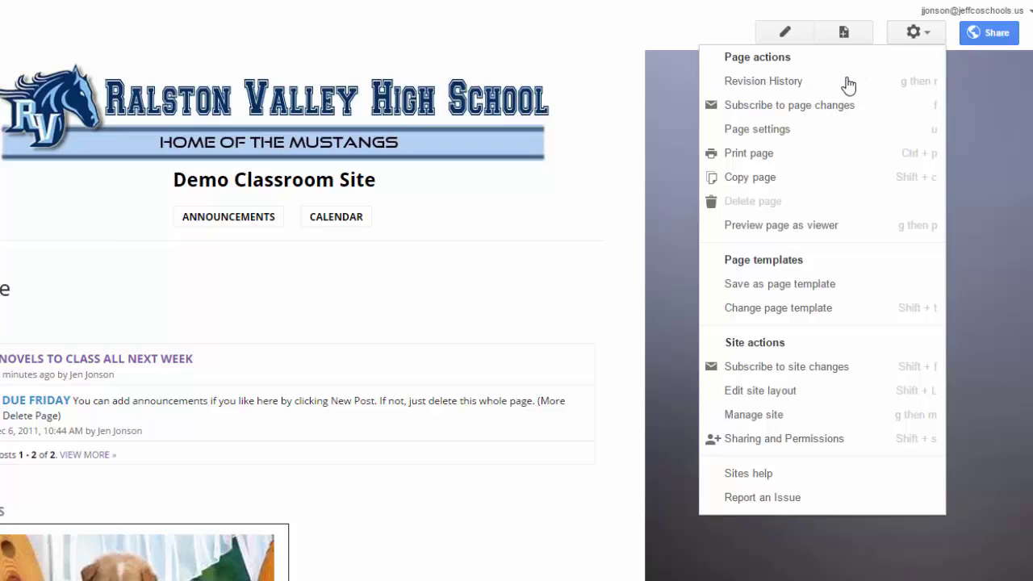
click(795, 393)
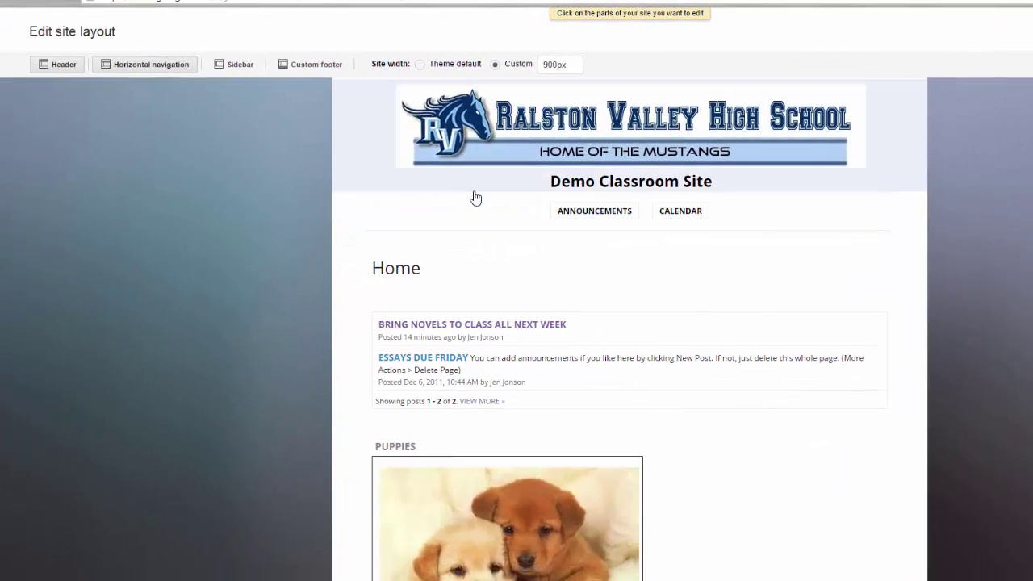
click(240, 66)
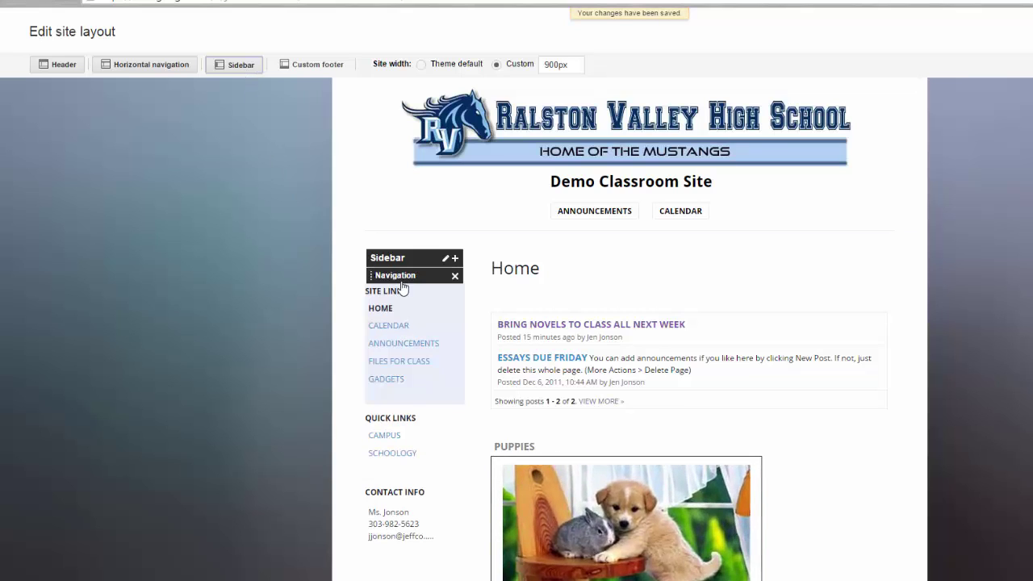
Delete the Site Links navigation item from the sidebar
mouse_move(456, 458)
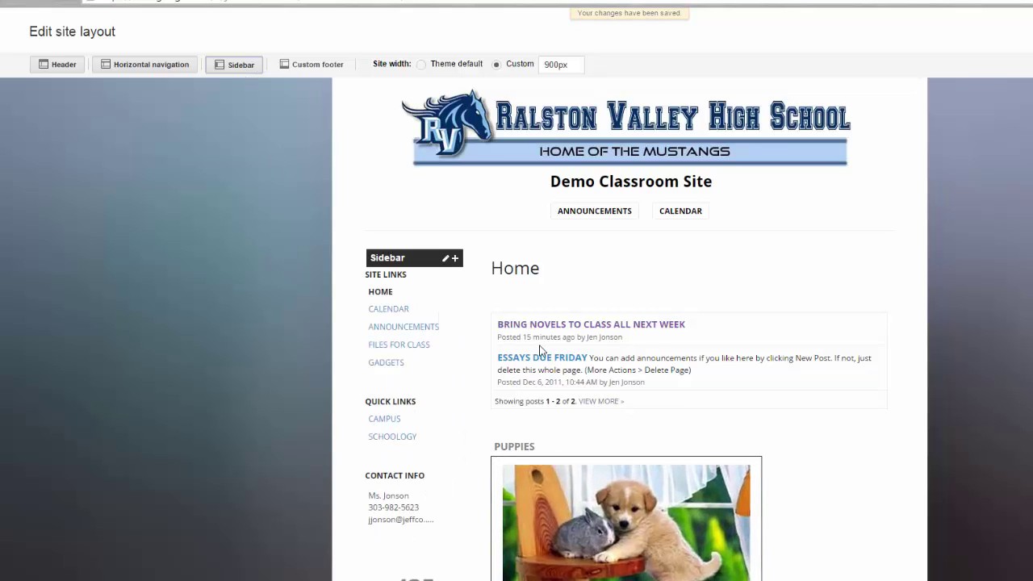
mouse_move(430, 504)
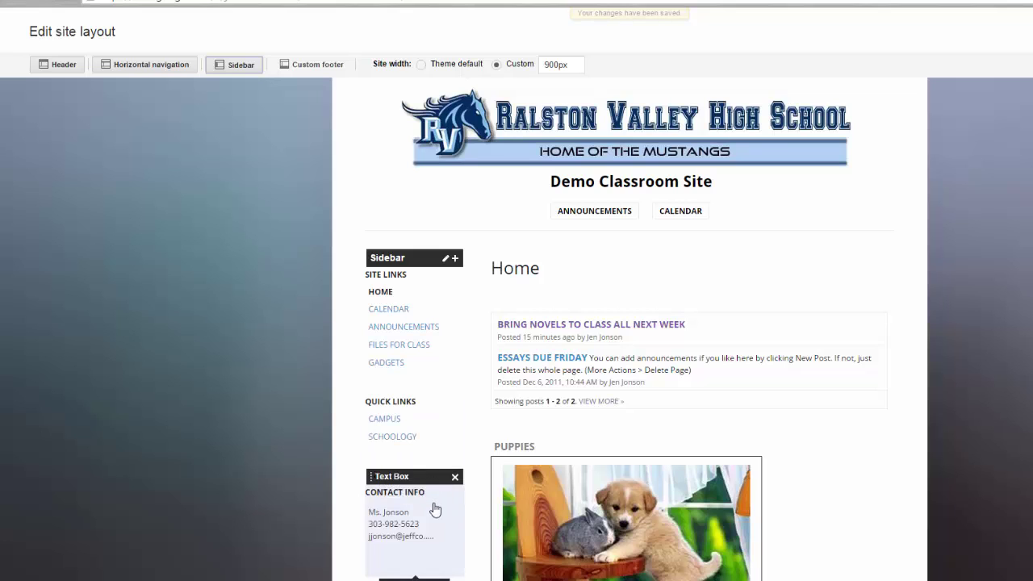
mouse_move(427, 573)
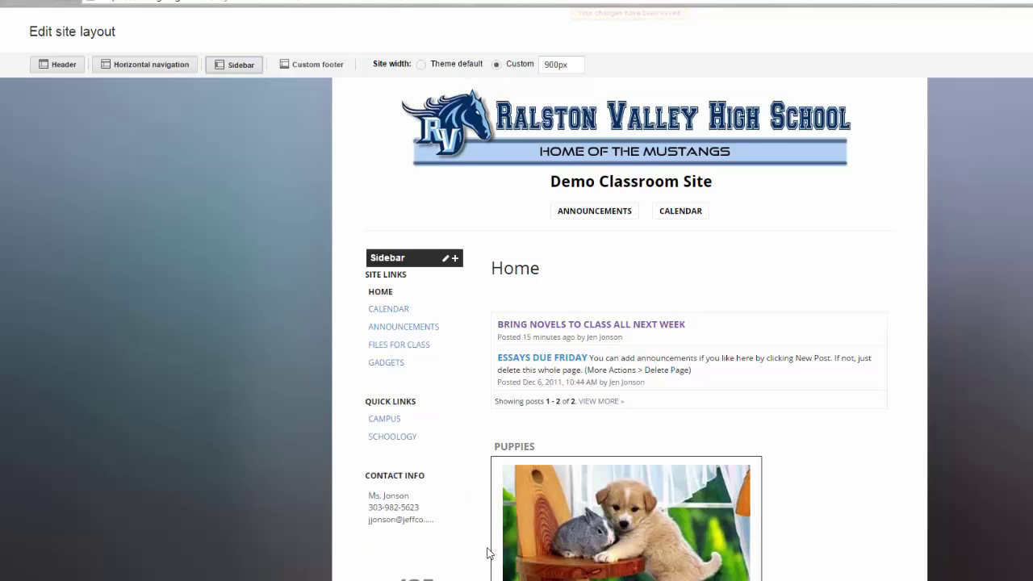
mouse_move(438, 376)
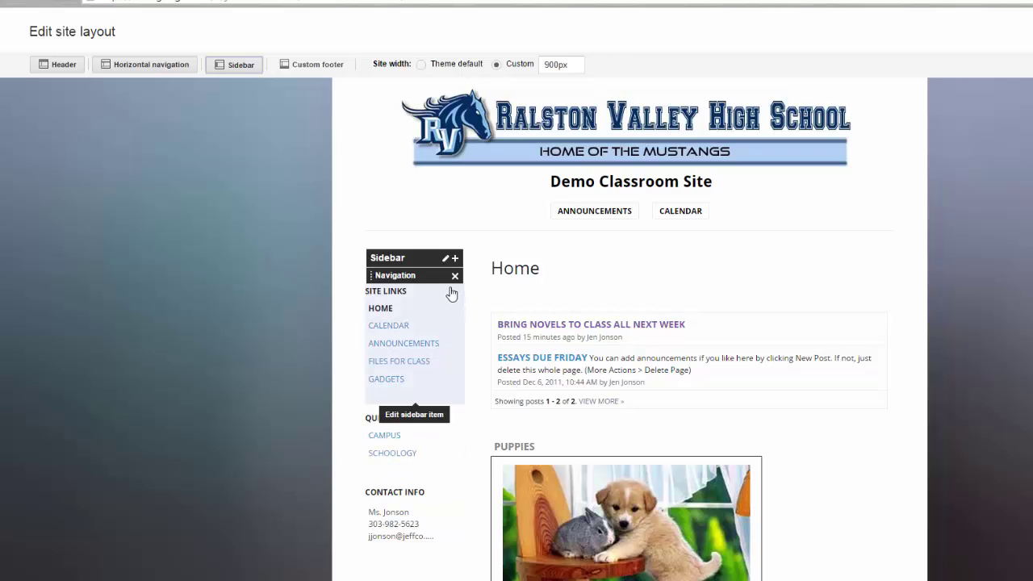
click(454, 276)
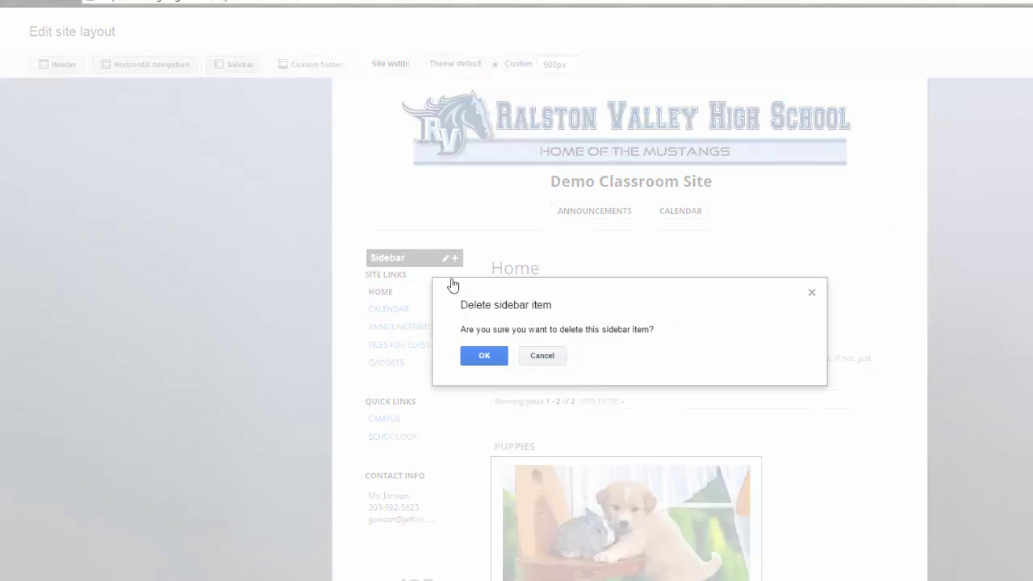
click(484, 356)
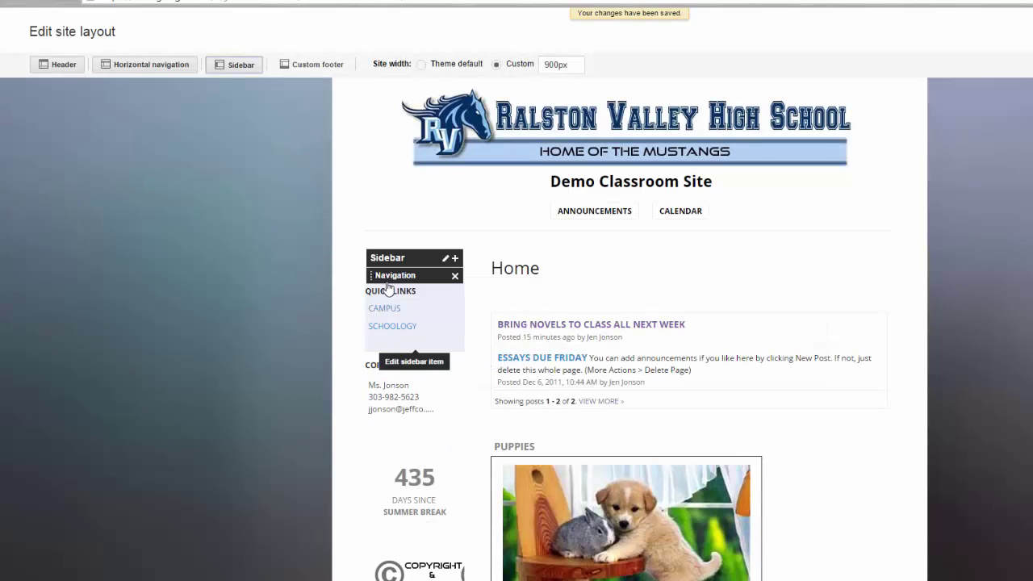
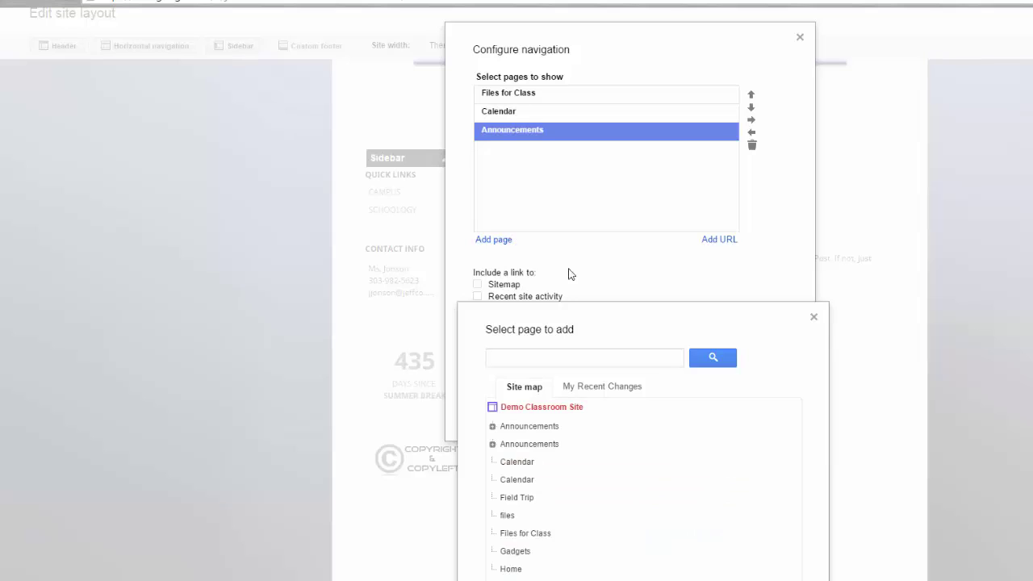
Add the Gadgets page from the site map to the navigation's list of pages to show
scroll(579, 498, down, 1)
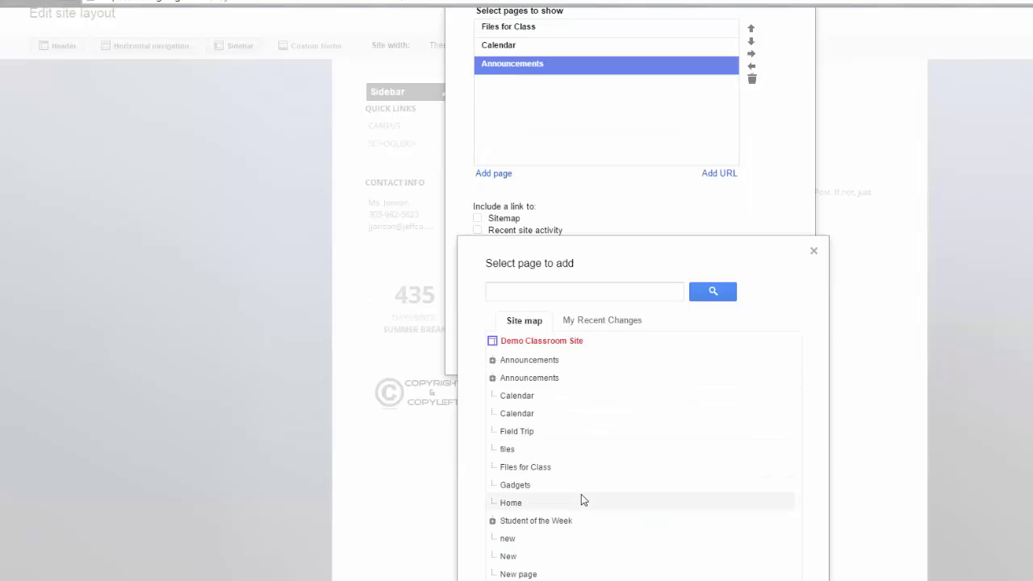
click(521, 485)
scroll(632, 452, down, 1)
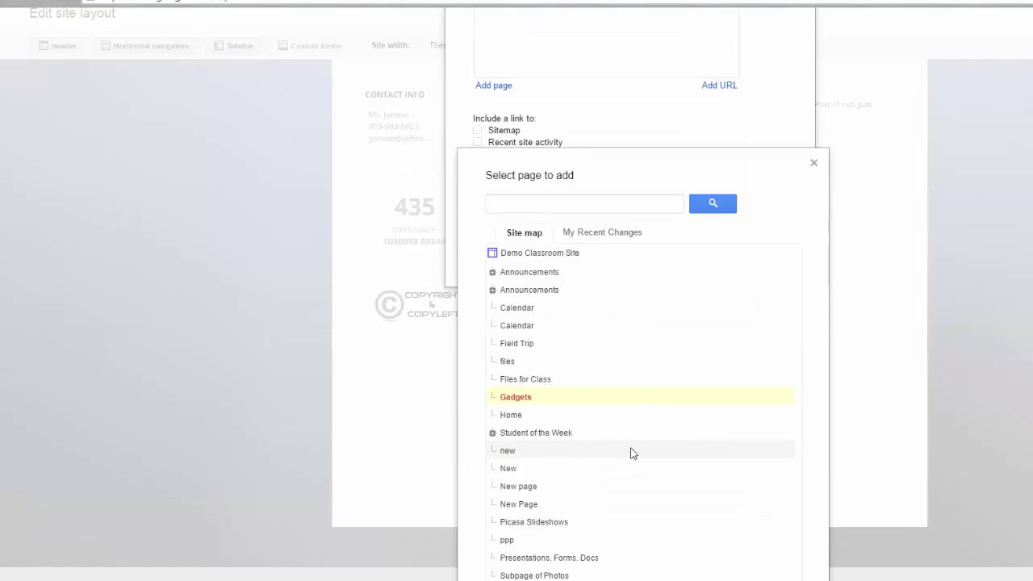
key(Return)
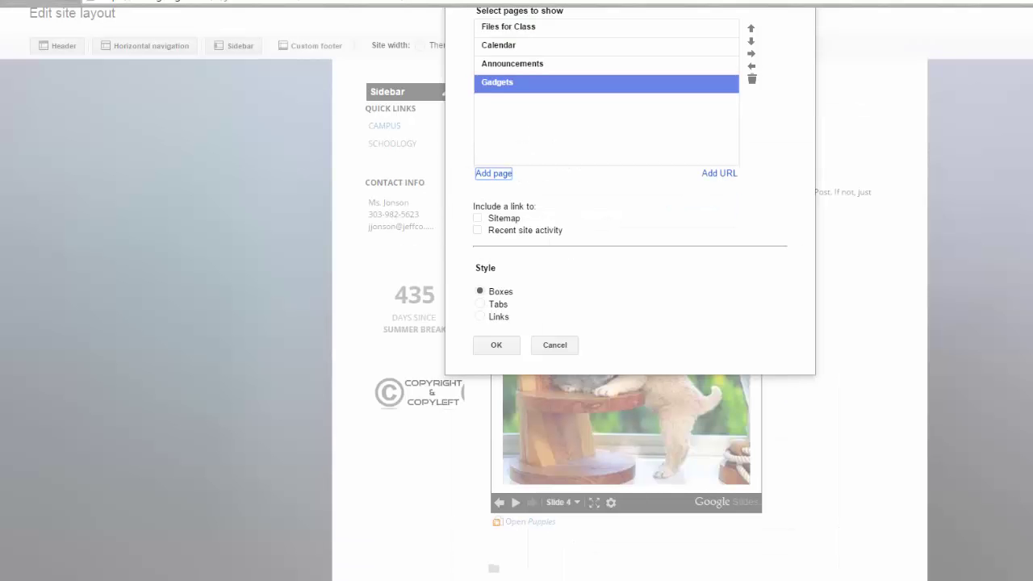
scroll(652, 323, up, 2)
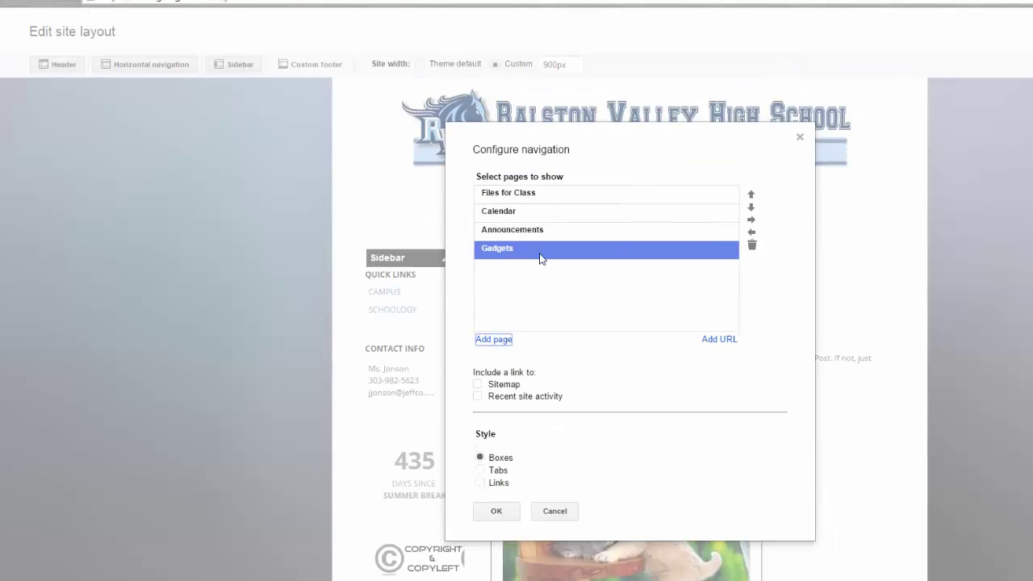
Start adding a URL link to the navigation's list of pages, with Schoology as its display text
click(718, 339)
click(654, 311)
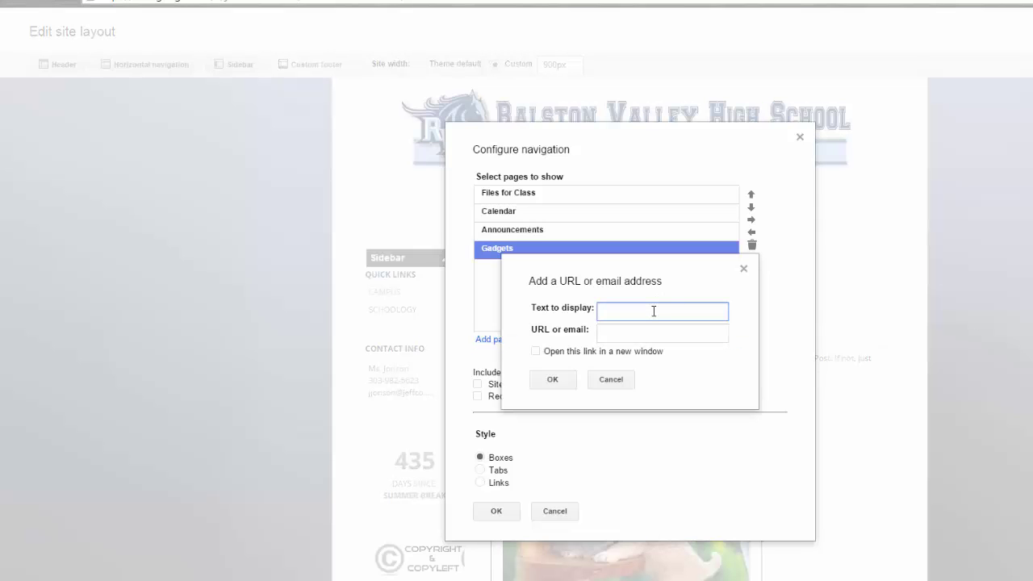
text(Campu)
key(BackSpace)
key(BackSpace)
key(BackSpace)
key(BackSpace)
text(choology)
click(604, 335)
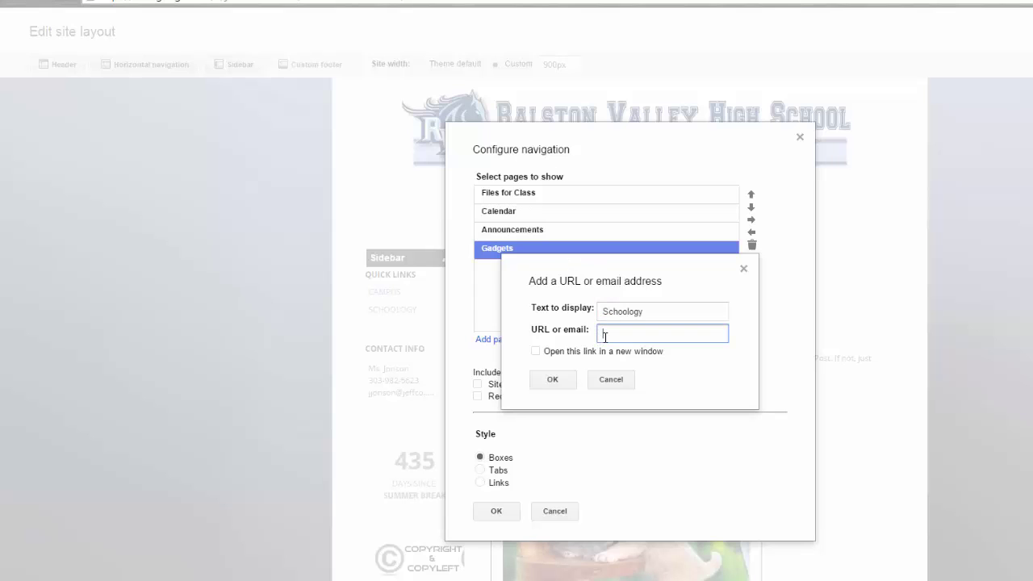
right_click(604, 335)
click(618, 417)
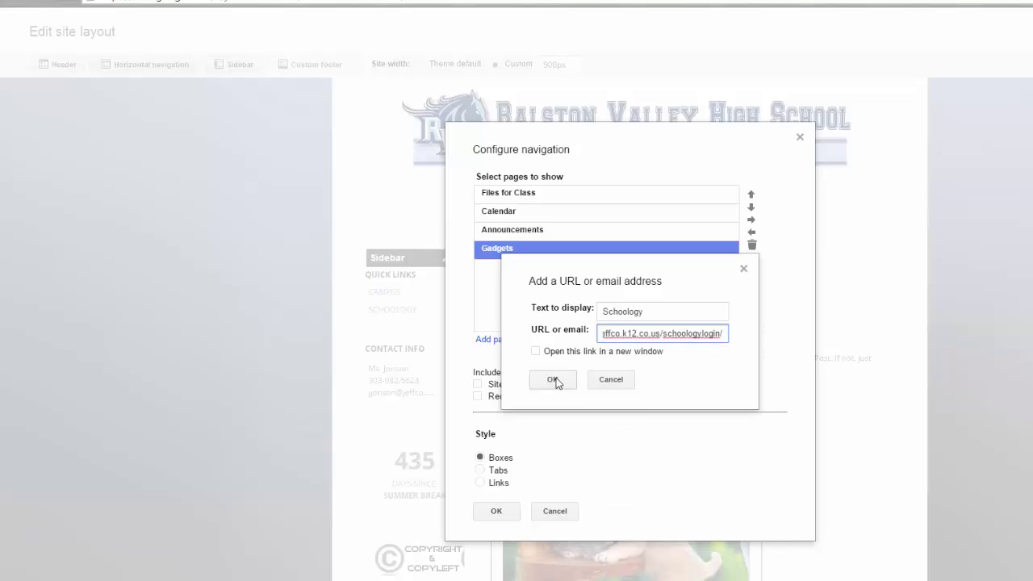
click(535, 352)
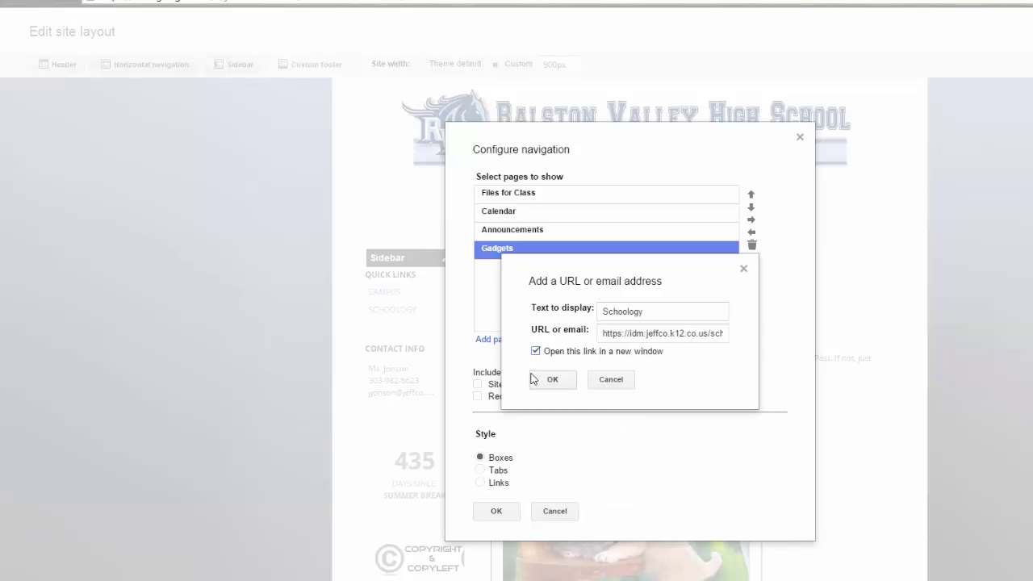
click(568, 384)
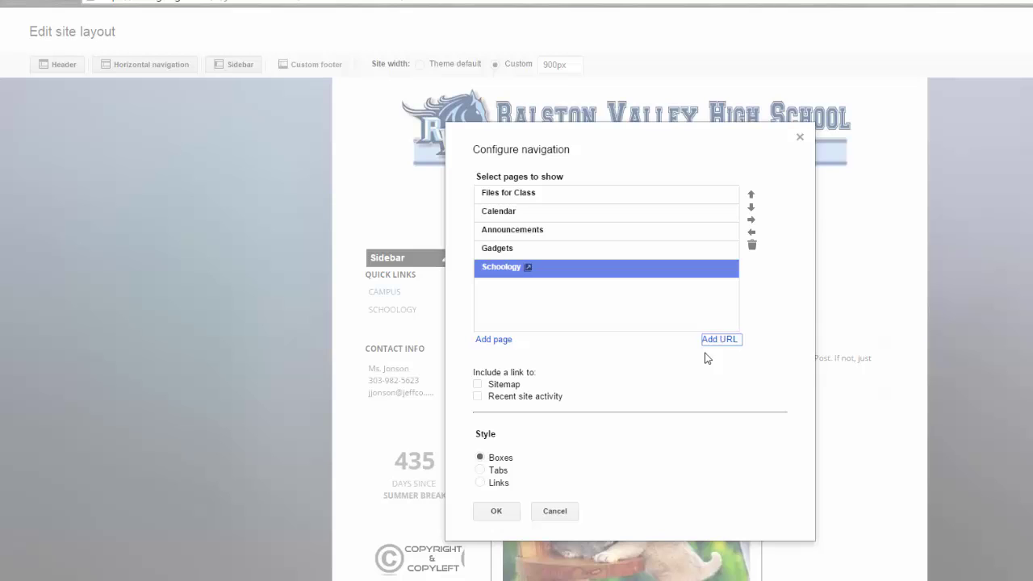
click(496, 512)
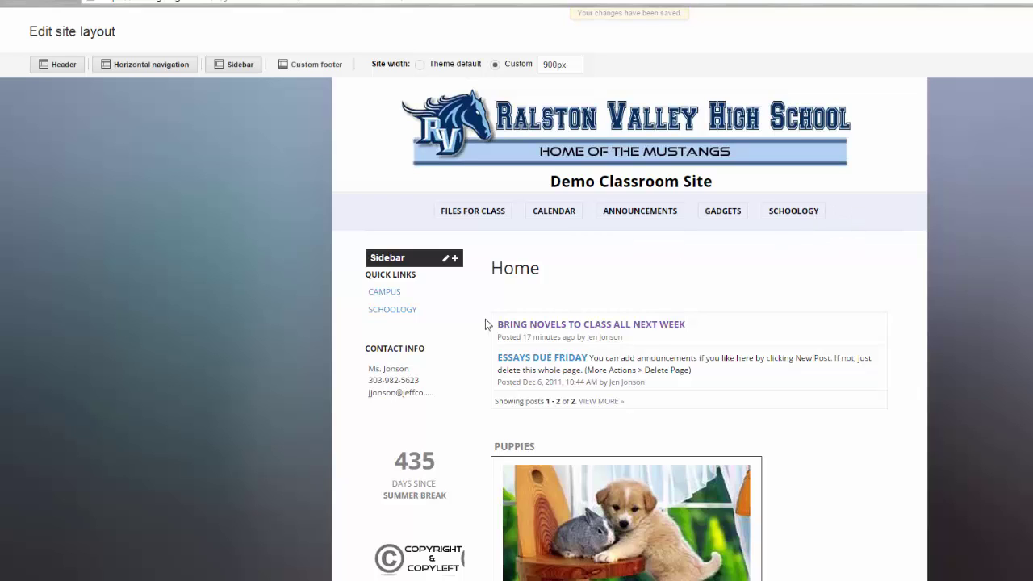
Turn off the site's sidebar and close the site layout editor
mouse_move(452, 300)
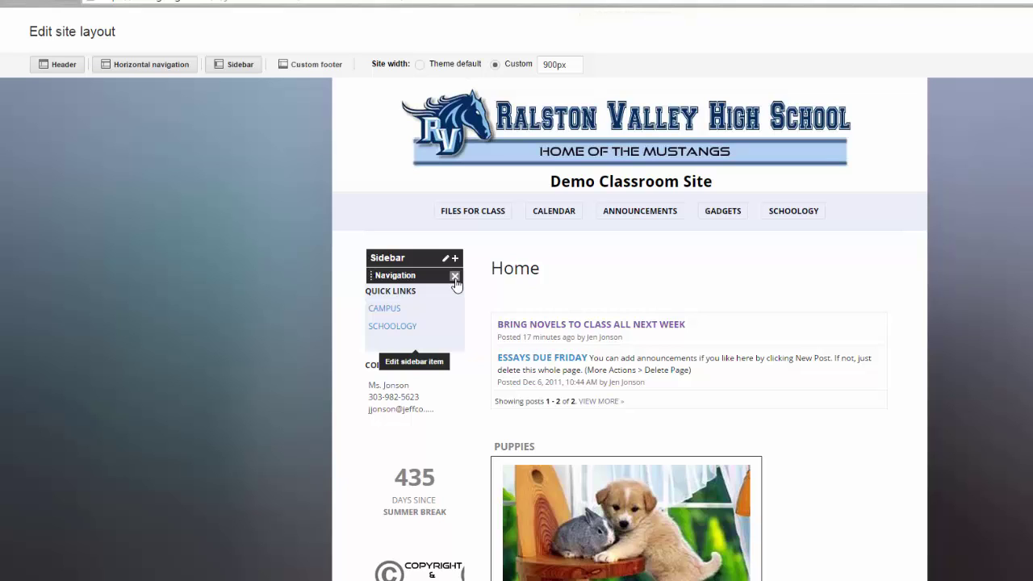
click(455, 276)
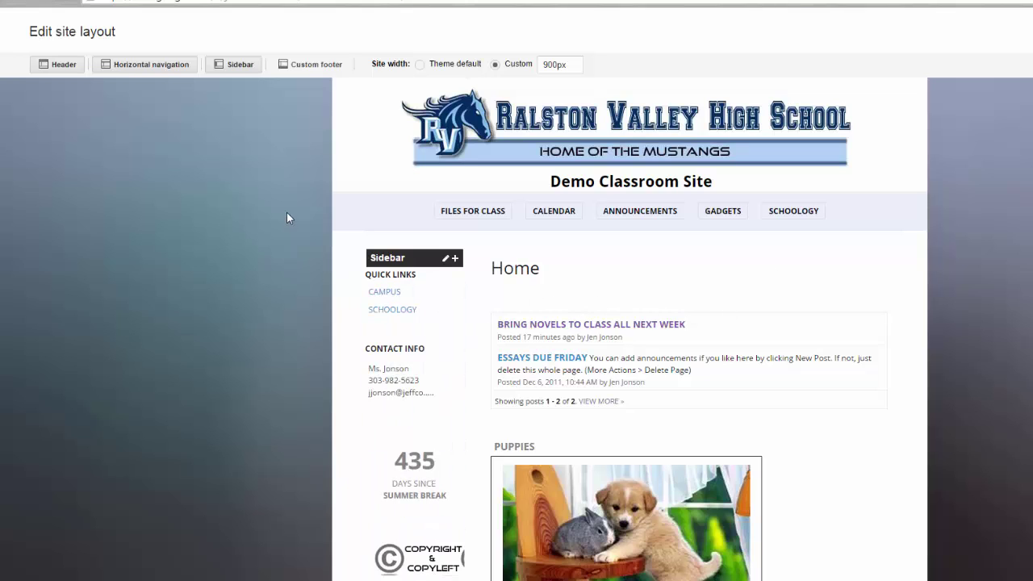
click(231, 68)
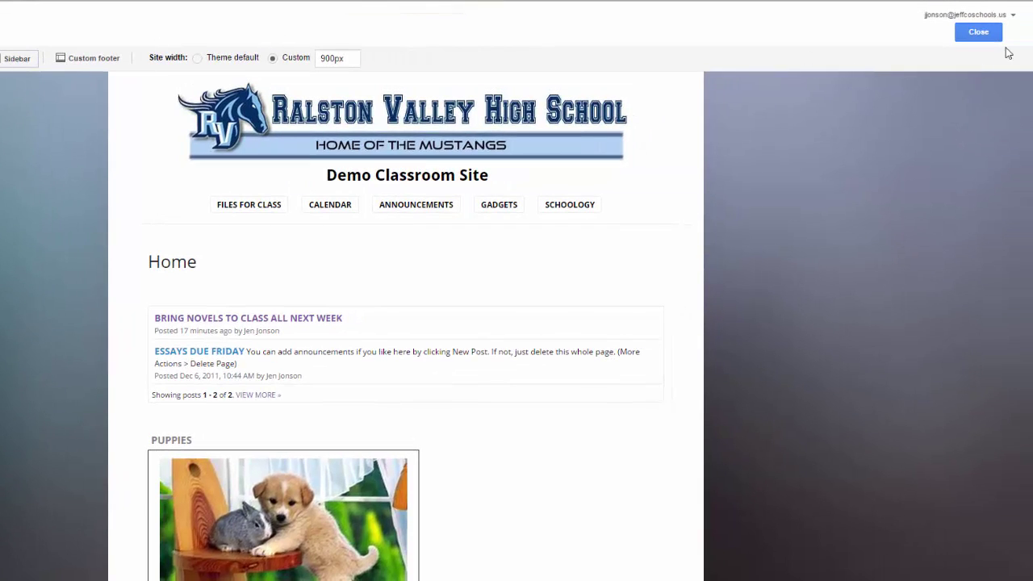
click(979, 30)
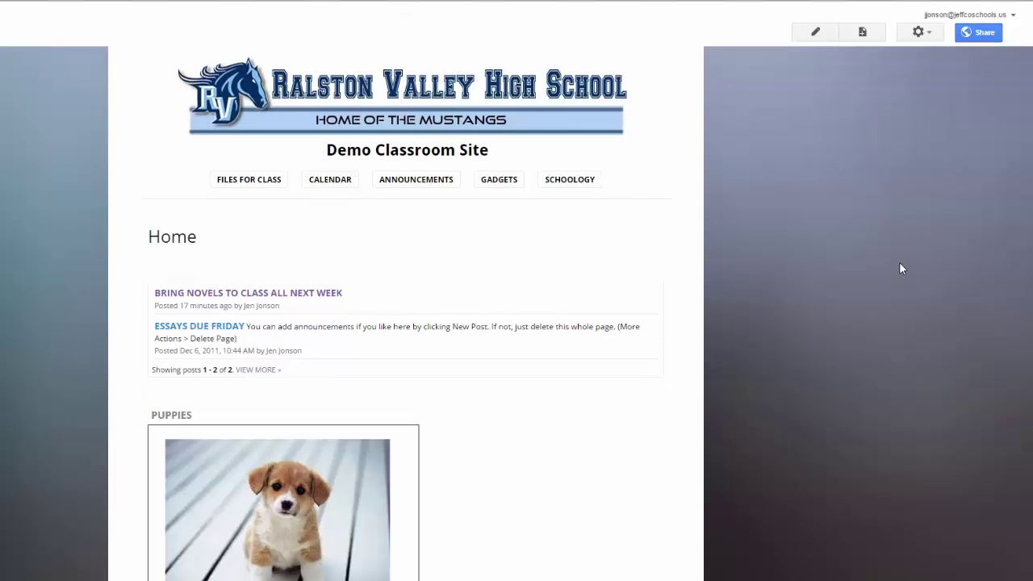